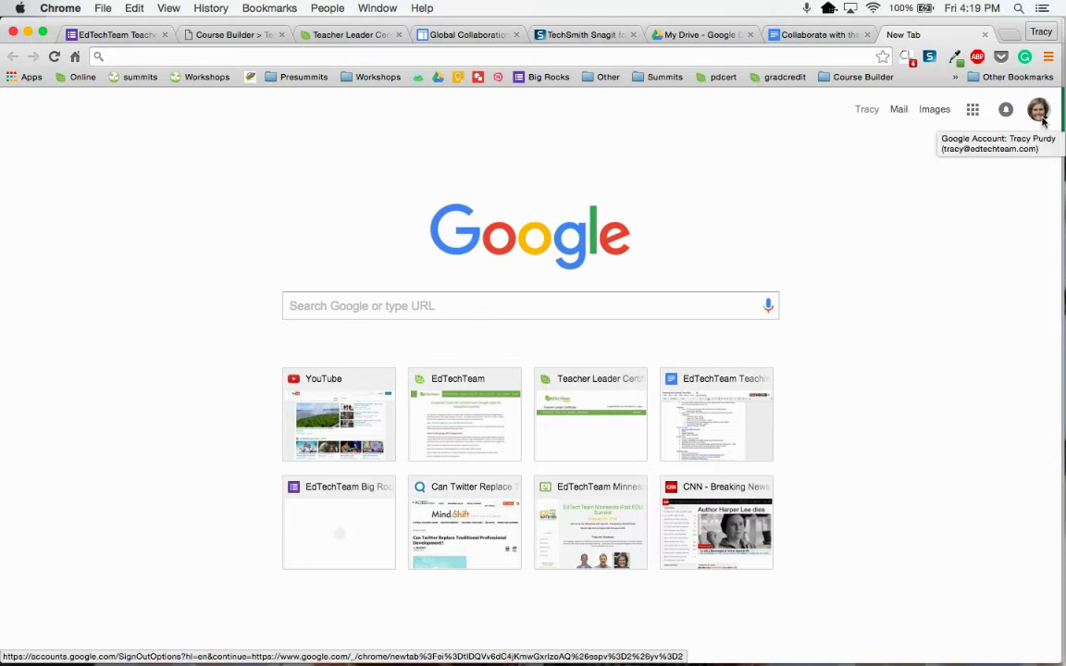
- Reach the Blogger dashboard through the Google apps grid and Google's products page
{"action": "left_click", "coordinate": [973, 112]}
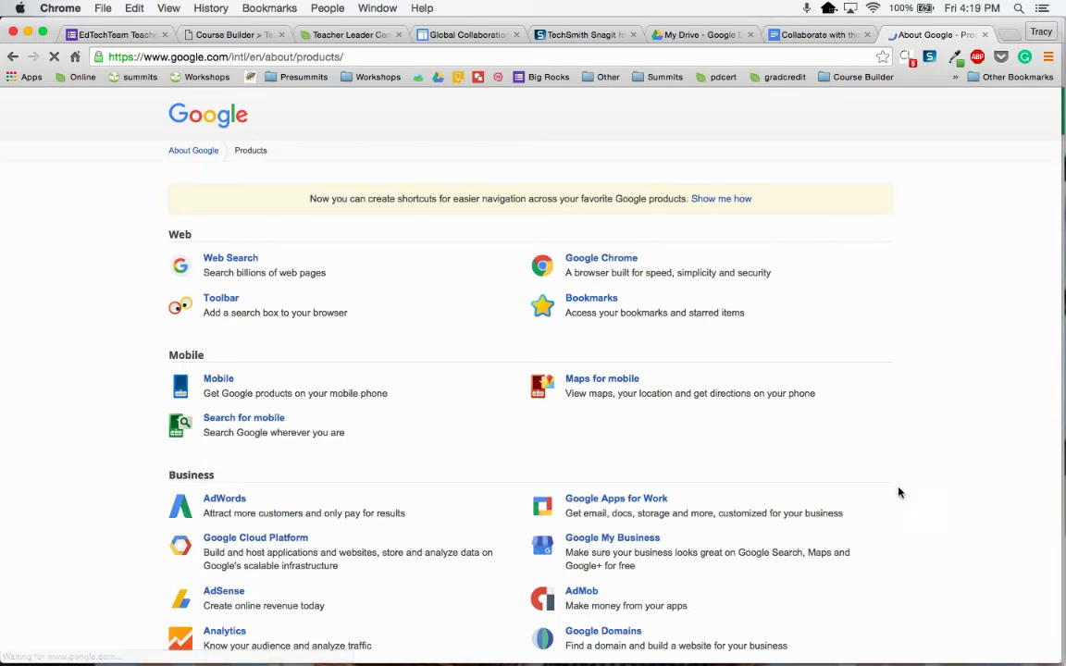
{"action": "scroll", "coordinate": [616, 518], "scroll_direction": "down", "scroll_amount": 10}
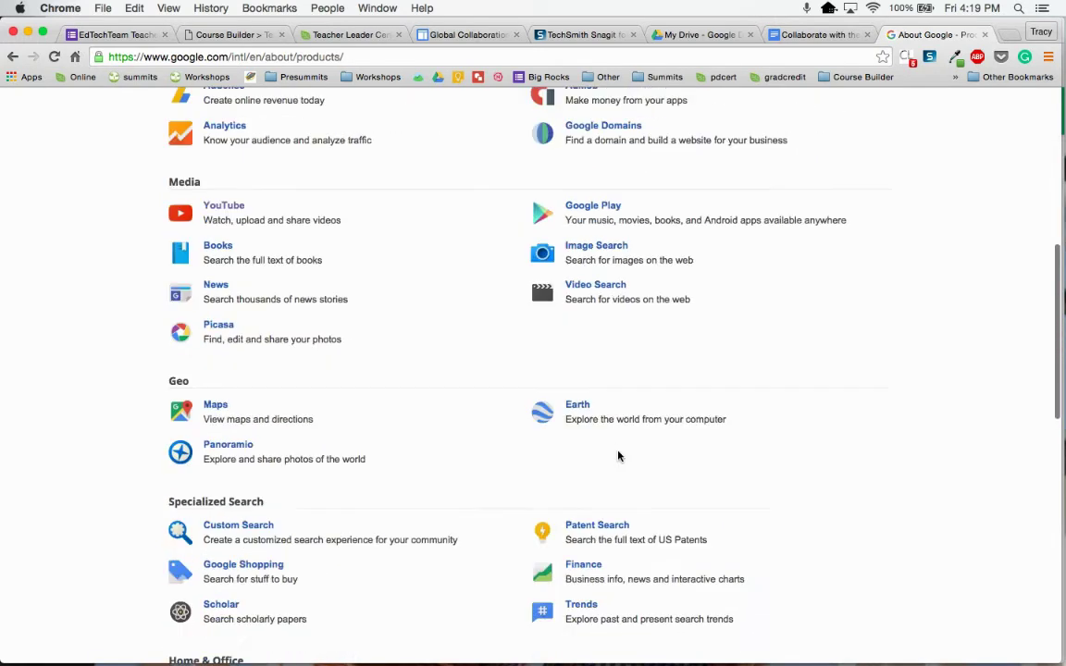
{"action": "scroll", "coordinate": [618, 451], "scroll_direction": "down", "scroll_amount": 11}
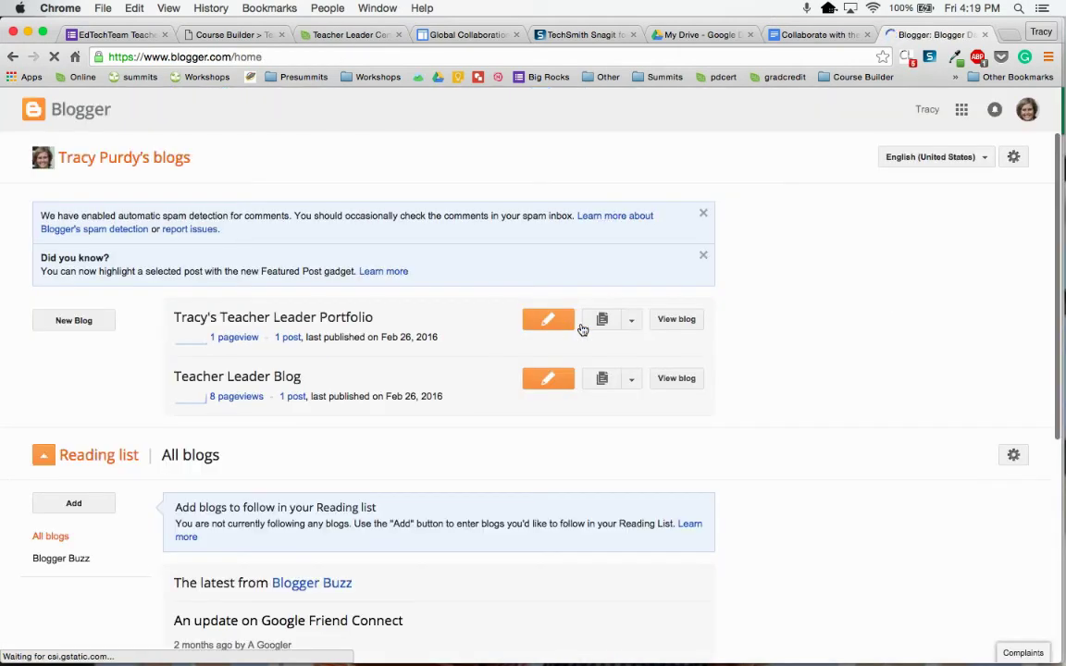
- Start a new blog titled 'EdTechTeam Teacher Leader Blog'
{"action": "scroll", "coordinate": [582, 330], "scroll_direction": "down", "scroll_amount": 3}
{"action": "scroll", "coordinate": [583, 330], "scroll_direction": "down", "scroll_amount": 3}
{"action": "scroll", "coordinate": [581, 329], "scroll_direction": "up", "scroll_amount": 5}
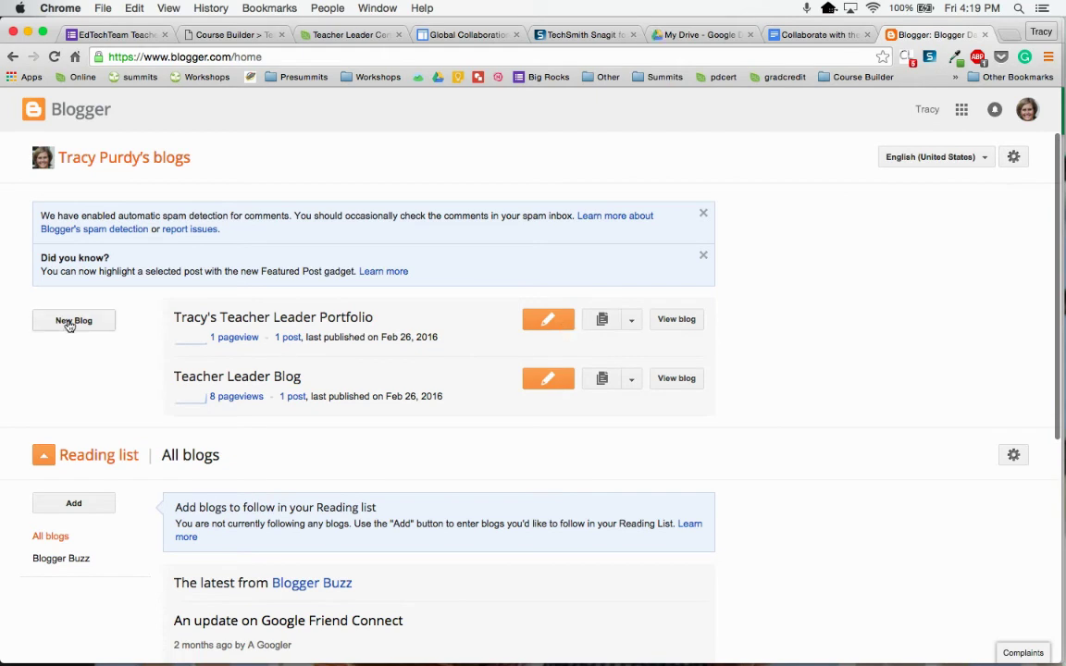
{"action": "left_click", "coordinate": [70, 324]}
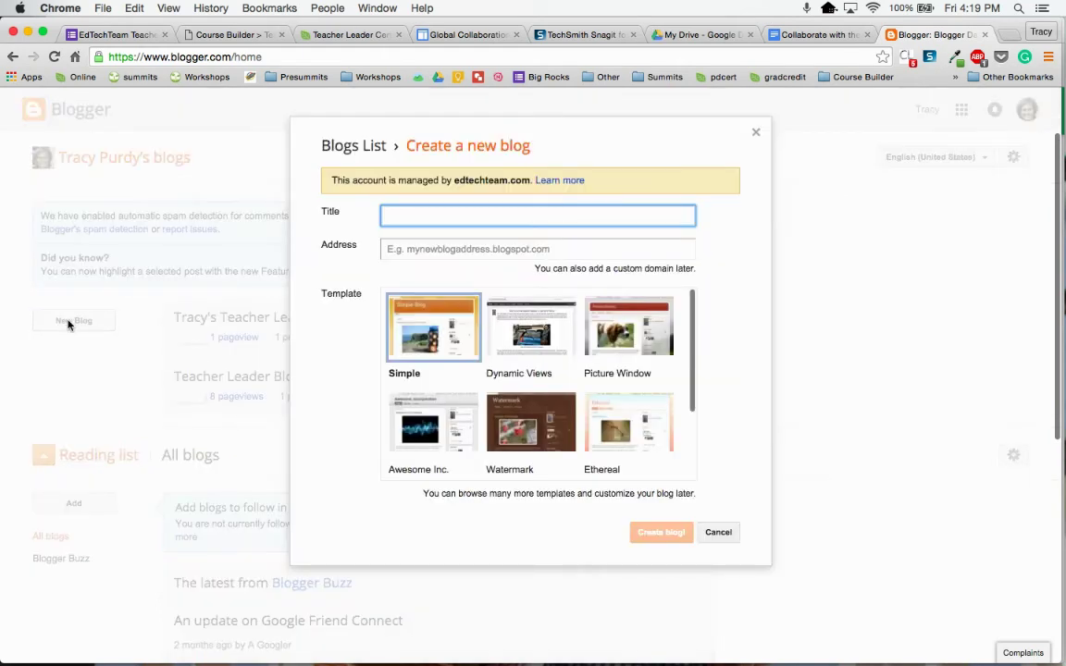
{"action": "type", "text": "Tracy Purdy"}
{"action": "type", "text": "'s Teache"}
{"action": "key", "text": "BackSpace"}
{"action": "key", "text": "BackSpace"}
{"action": "key", "text": "BackSpace"}
{"action": "key", "text": "BackSpace"}
{"action": "type", "text": "EdTechTeam Teach"}
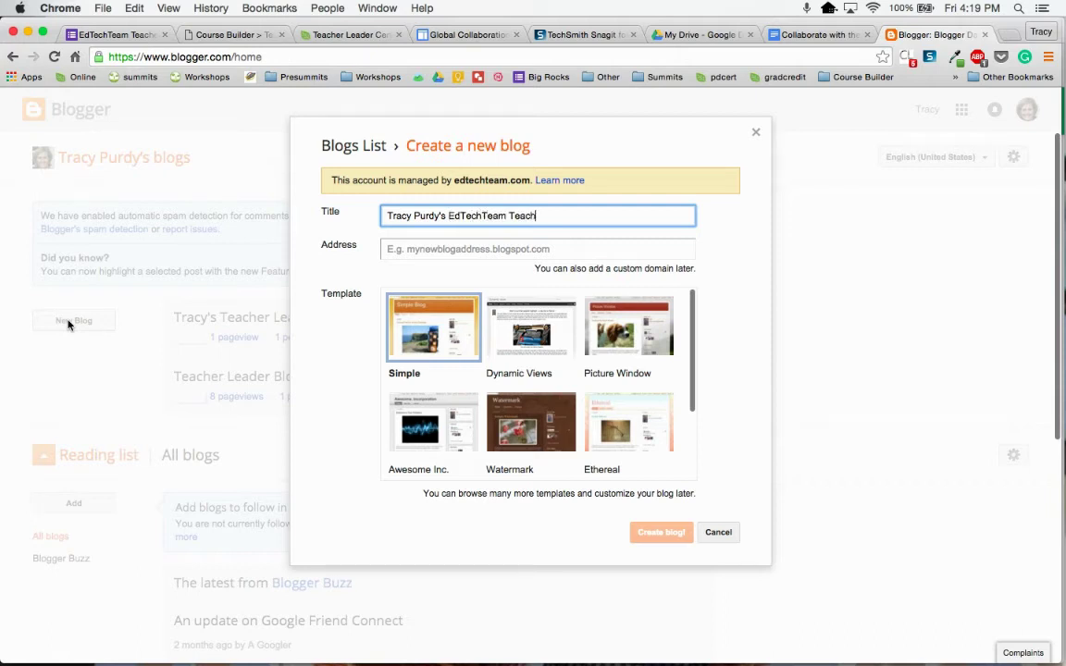
{"action": "type", "text": "er LEader"}
{"action": "key", "text": "BackSpace"}
{"action": "key", "text": "BackSpace"}
{"action": "key", "text": "BackSpace"}
{"action": "key", "text": "BackSpace"}
{"action": "type", "text": "eader Blog"}
- Give the blog an available blogspot address and create it with the Simple template
{"action": "left_click", "coordinate": [407, 250]}
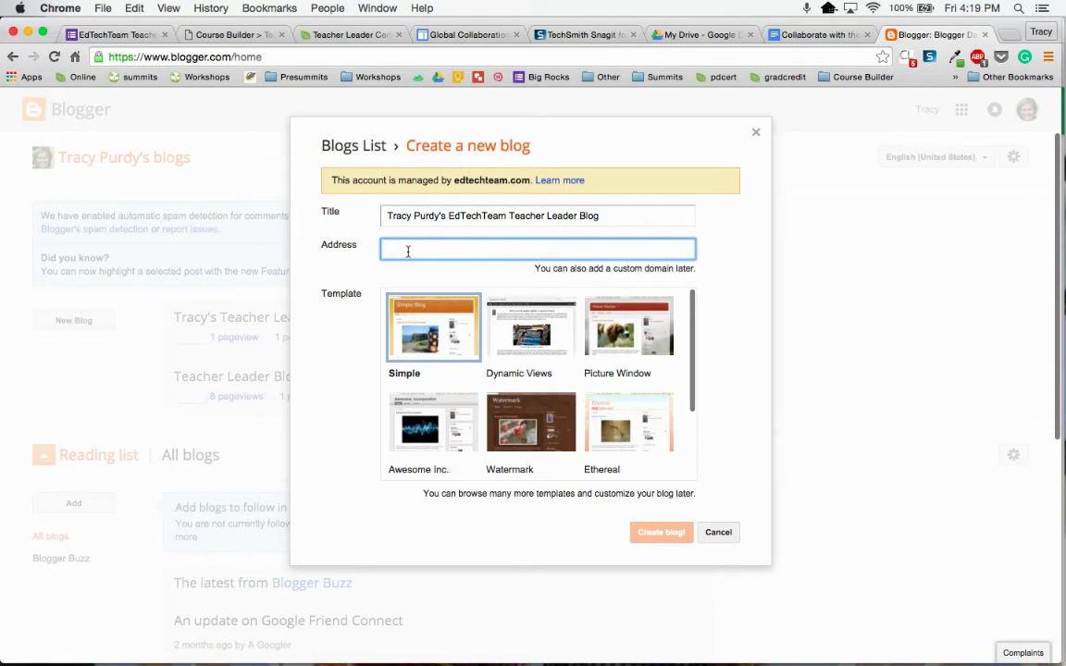
{"action": "type", "text": "tracy"}
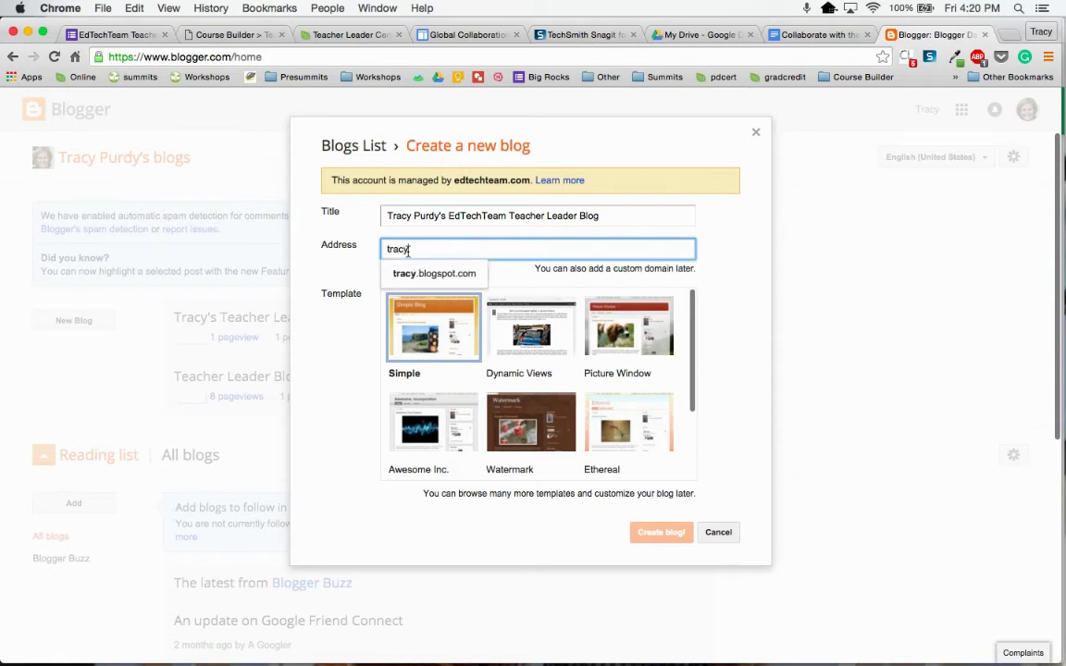
{"action": "type", "text": "blogs"}
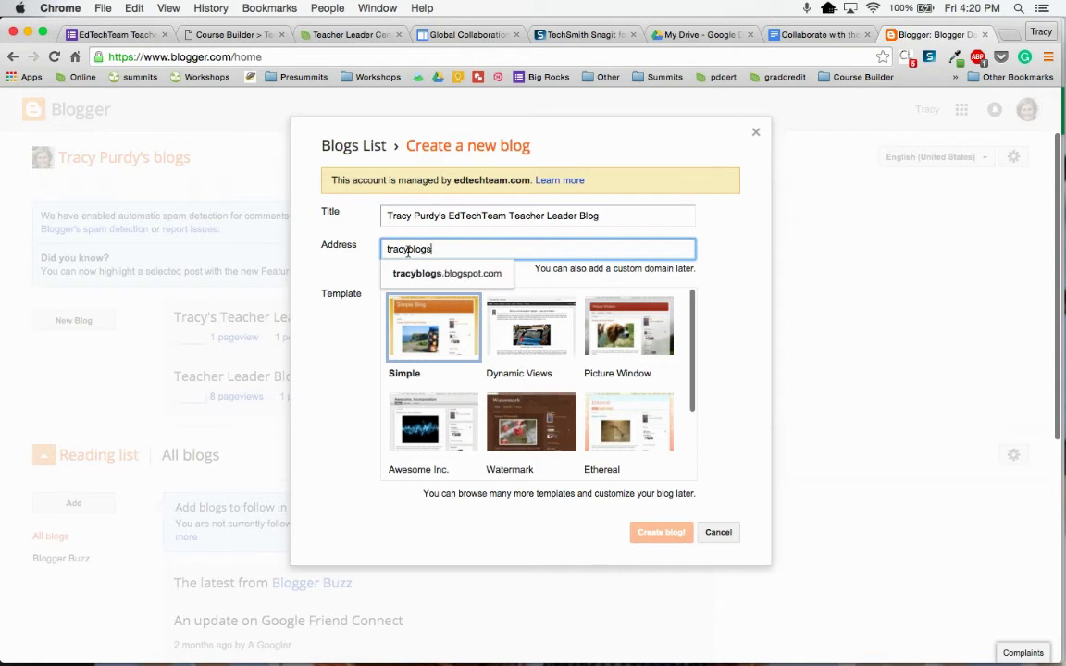
{"action": "key", "text": "BackSpace"}
{"action": "key", "text": "Return"}
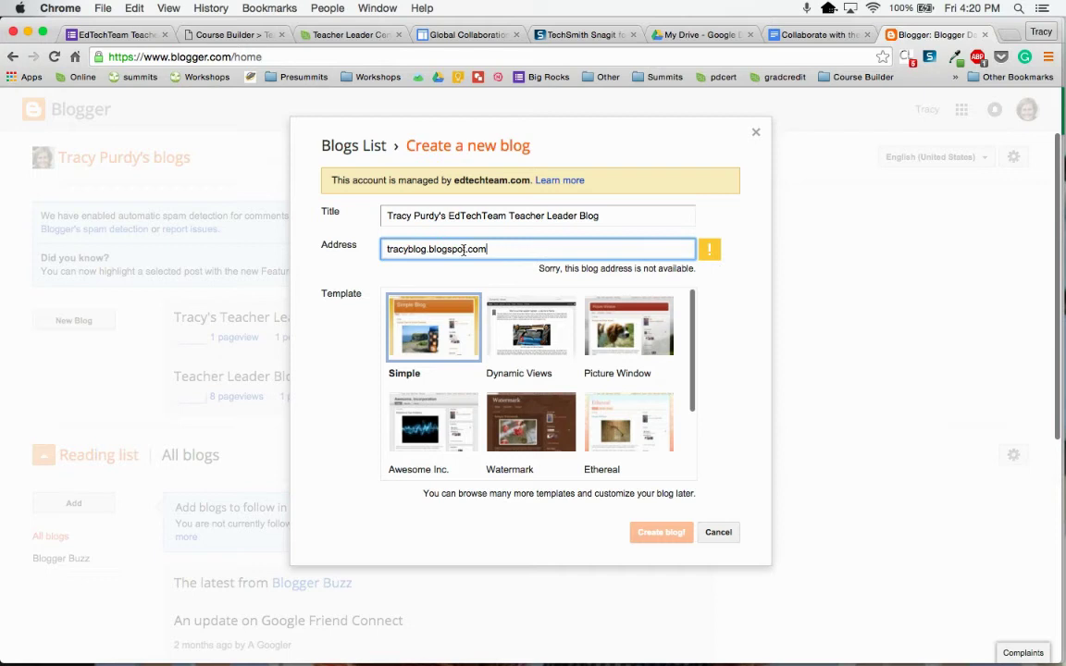
{"action": "left_click", "coordinate": [407, 249]}
{"action": "type", "text": "purdy"}
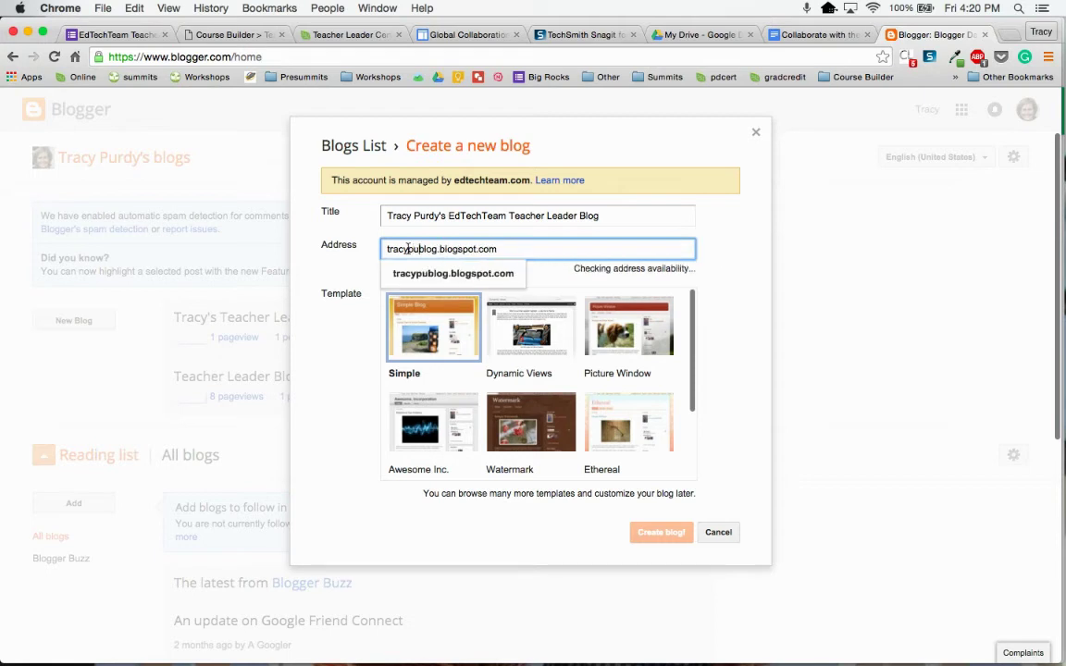
{"action": "left_click", "coordinate": [763, 271]}
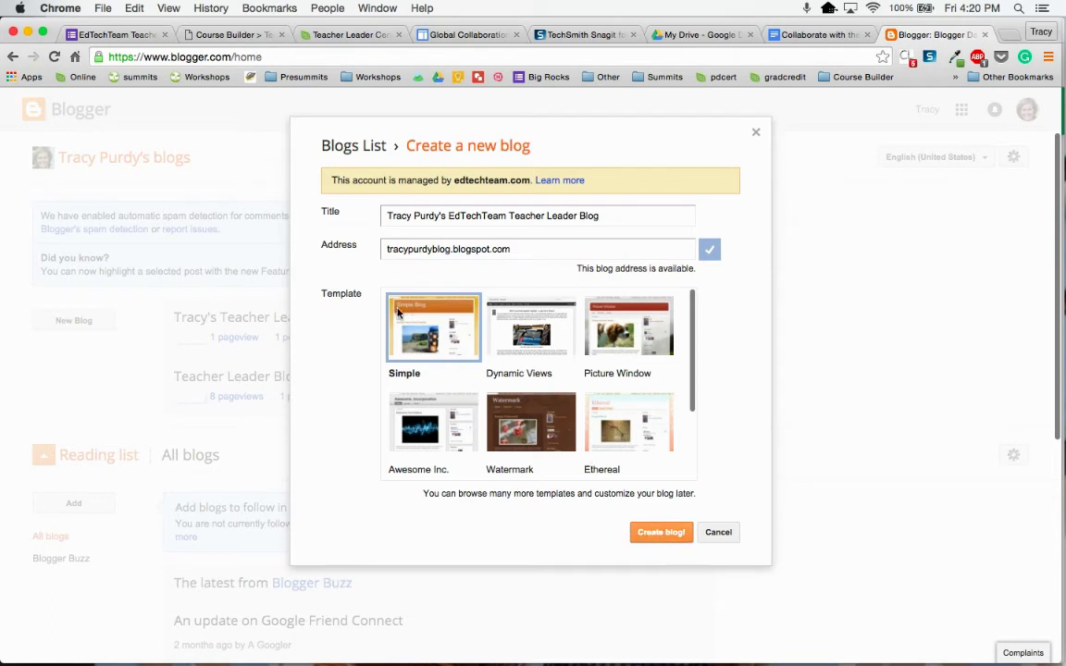
{"action": "left_click", "coordinate": [653, 534]}
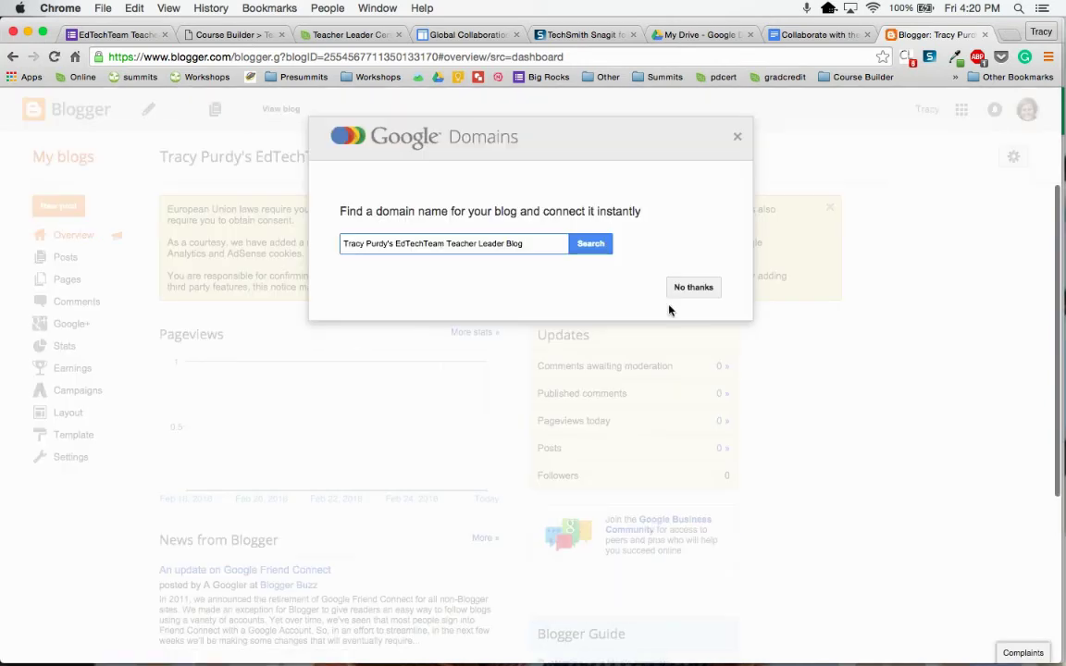
- Decline the Google Domains custom domain offer
{"action": "left_click", "coordinate": [694, 288]}
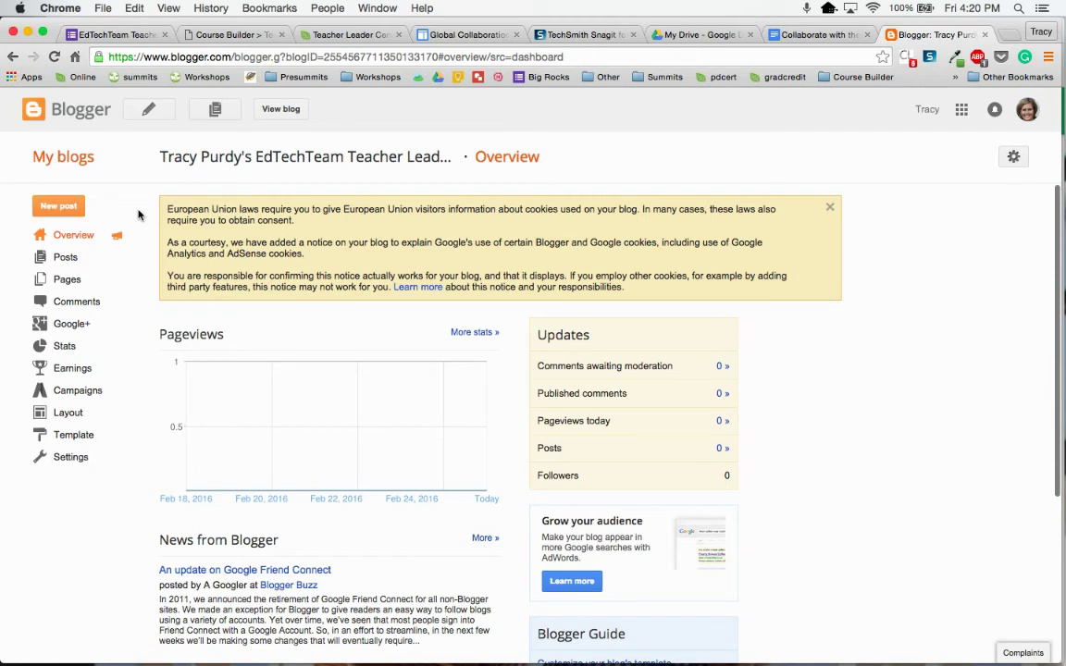
- Write a new post titled 'Global Collaboration and Community' with the body 'Here is my final project.'
{"action": "left_click", "coordinate": [46, 207]}
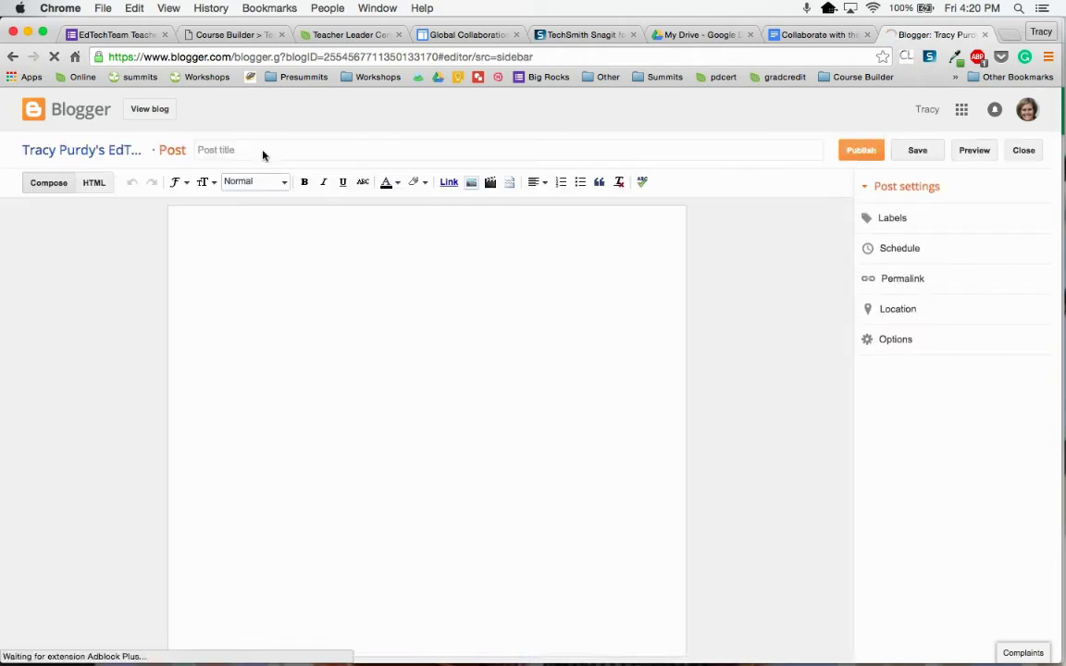
{"action": "left_click", "coordinate": [262, 150]}
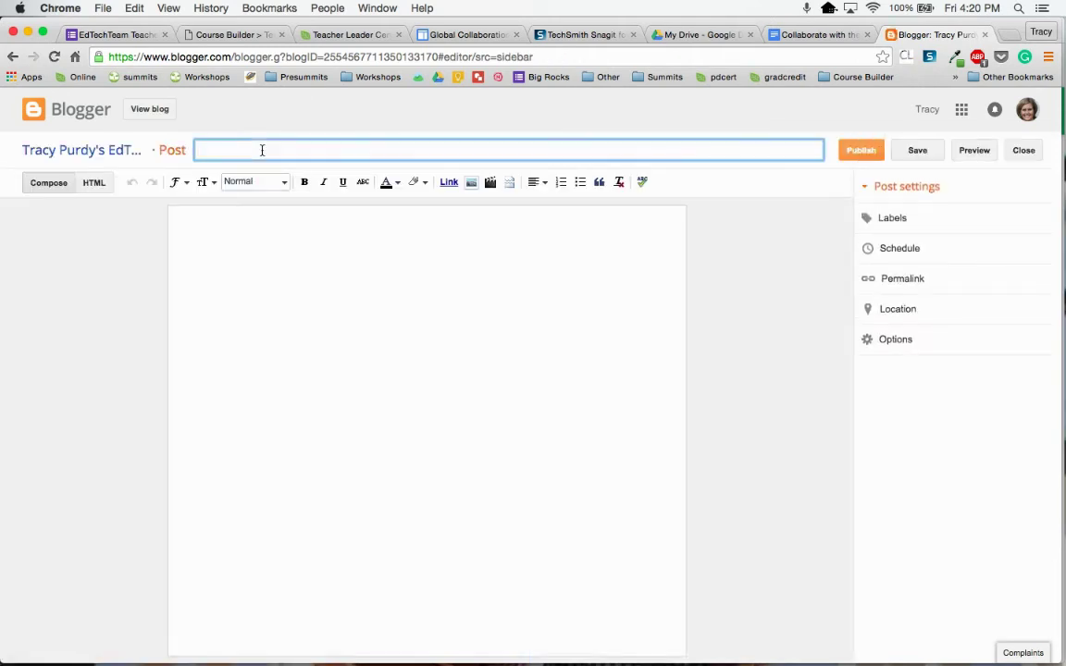
{"action": "type", "text": "Global Collaboration and Community"}
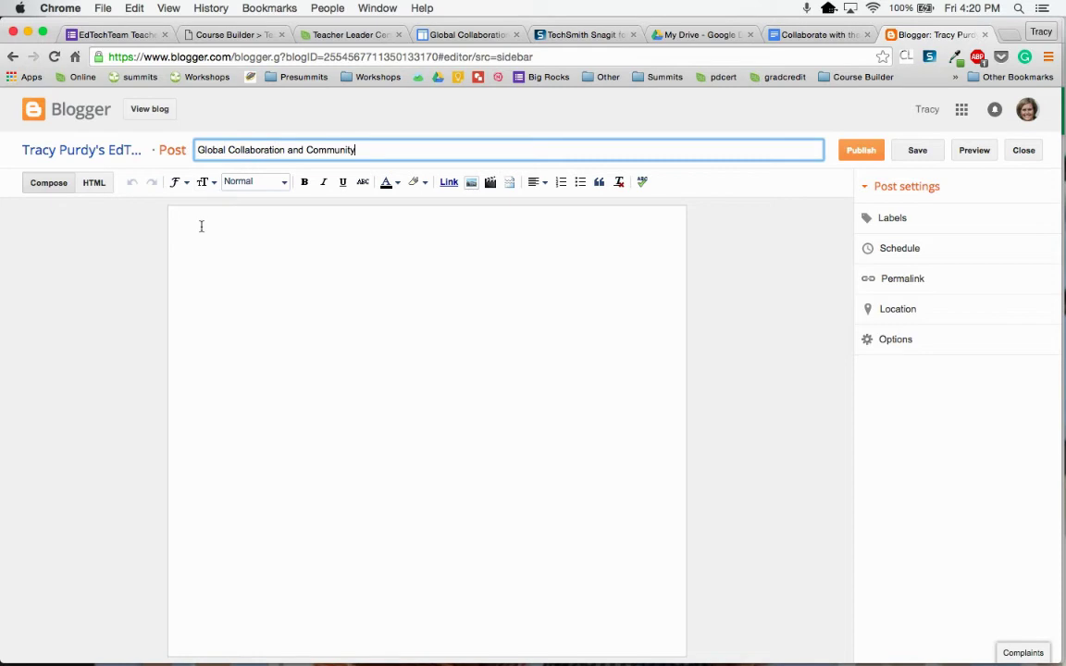
{"action": "left_click", "coordinate": [199, 225]}
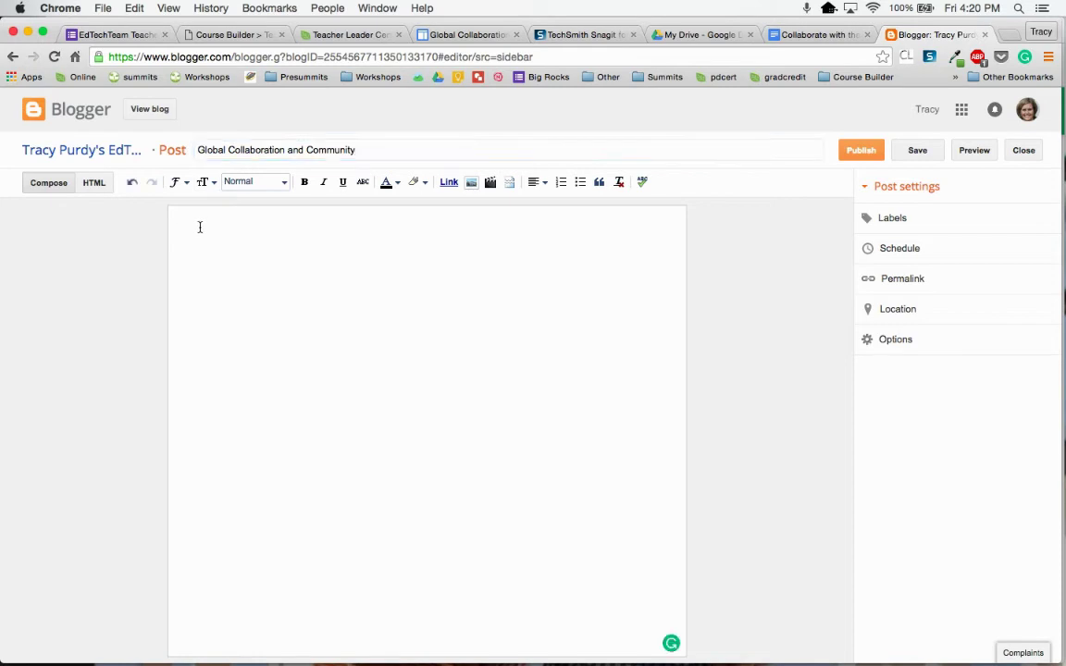
{"action": "type", "text": "Here is my final project."}
- Select the sentence to link it, then switch to the project template Google Doc
{"action": "triple_click", "coordinate": [179, 222]}
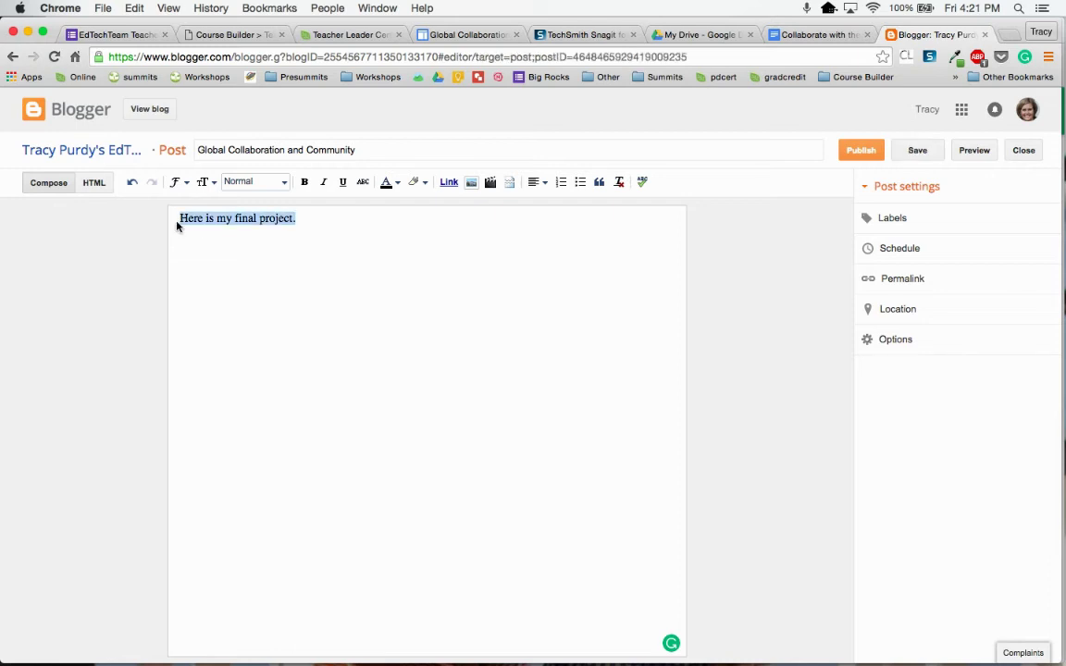
{"action": "left_click", "coordinate": [448, 184]}
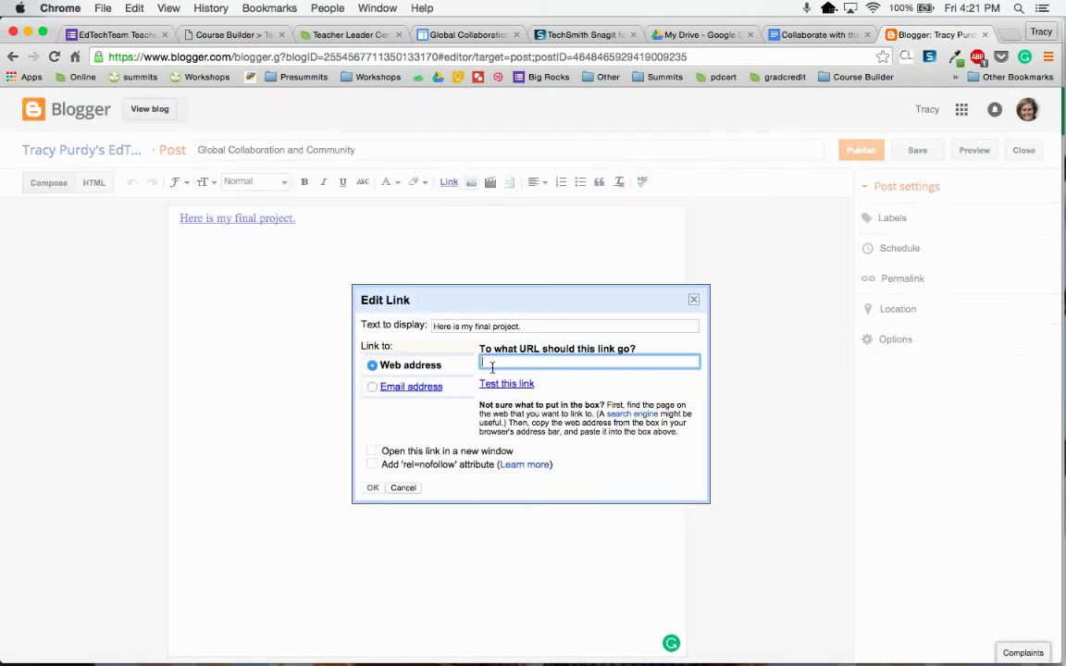
{"action": "left_click", "coordinate": [817, 35]}
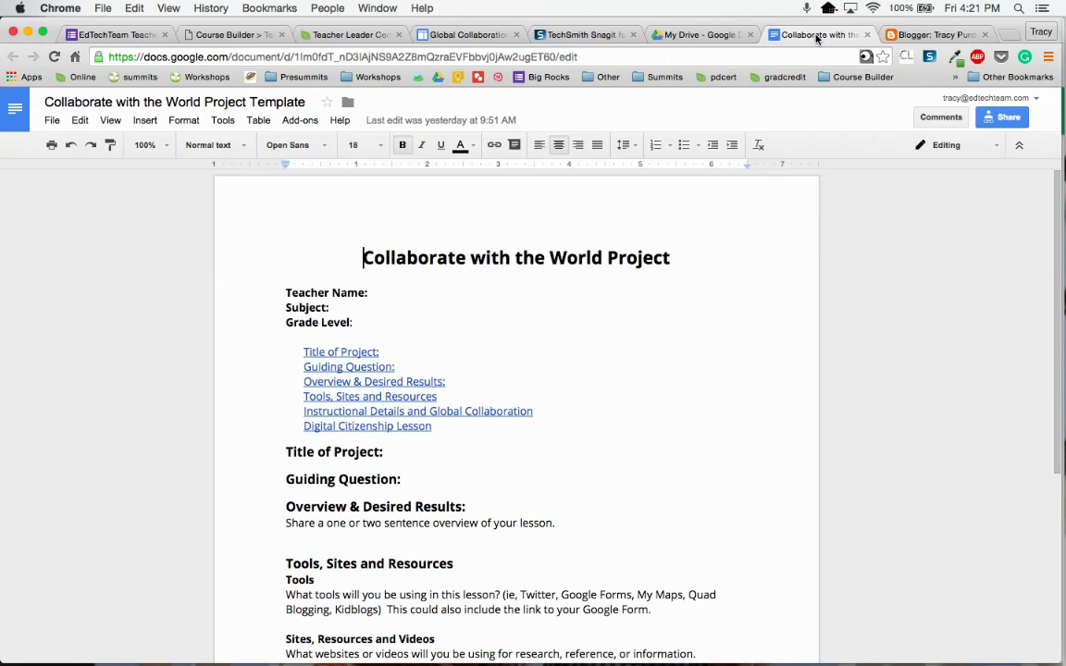
- Confirm the Collaborate with the World doc is viewable by anyone with the link, and copy its URL
{"action": "left_click", "coordinate": [992, 116]}
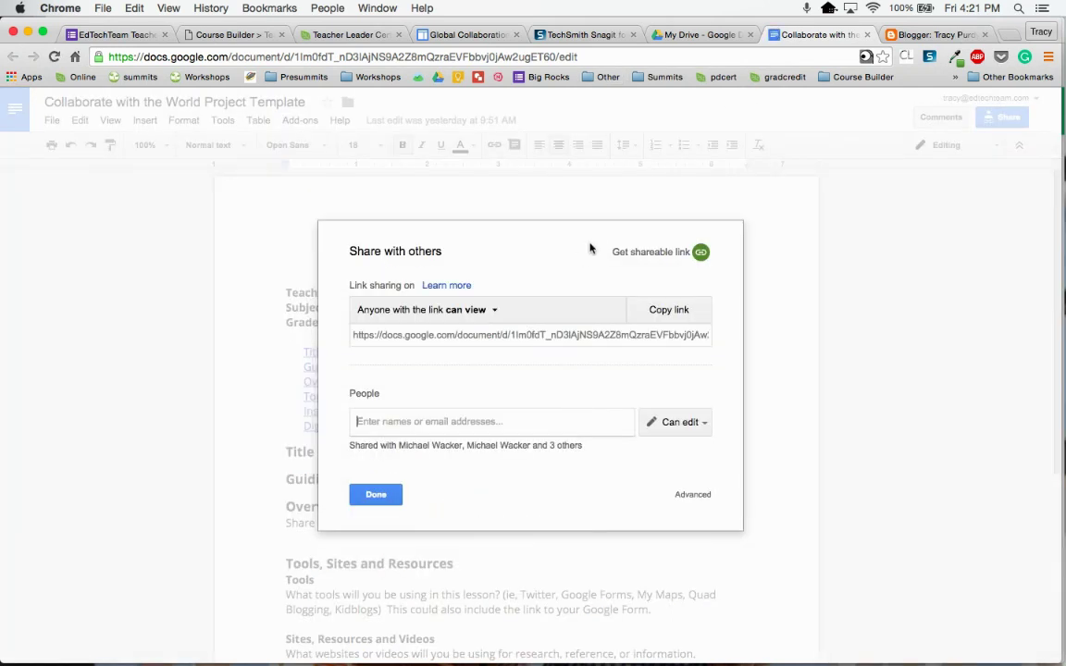
{"action": "left_click", "coordinate": [375, 494]}
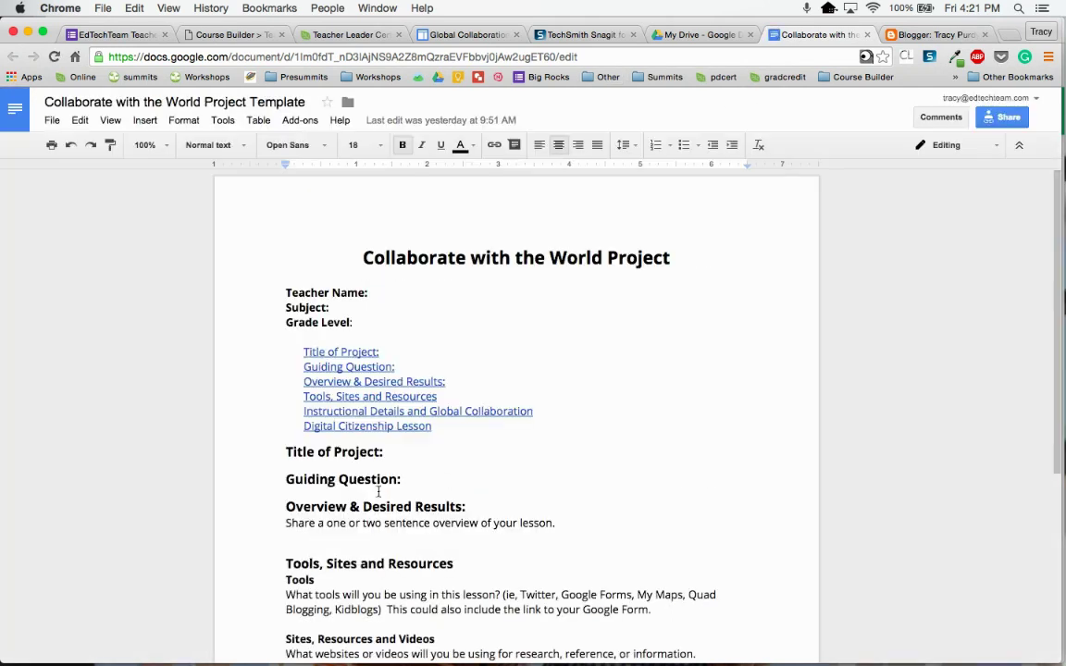
{"action": "left_click", "coordinate": [481, 57]}
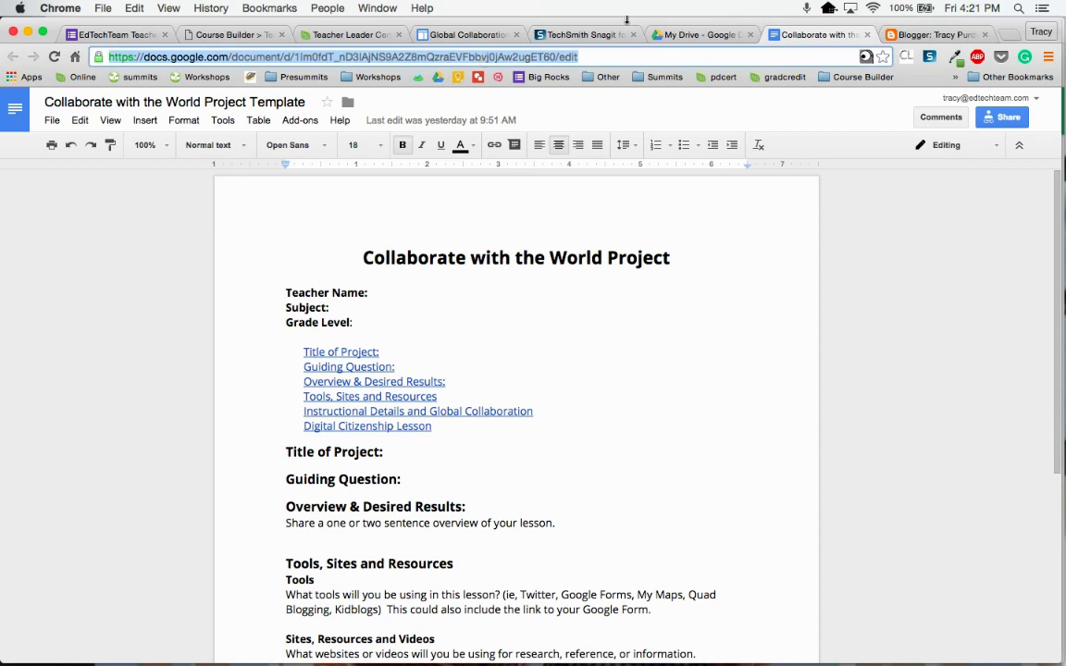
- Link 'Here is my final project.' to the Google Doc URL and add a 'Reflections:' line below
{"action": "left_click", "coordinate": [935, 35]}
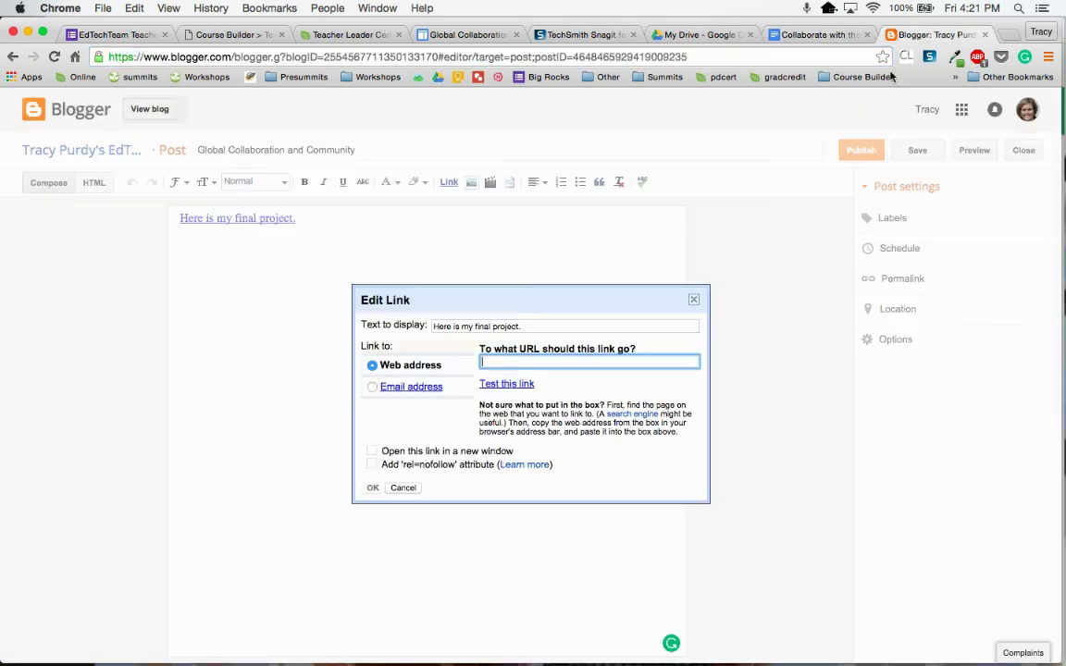
{"action": "key", "text": "super+v"}
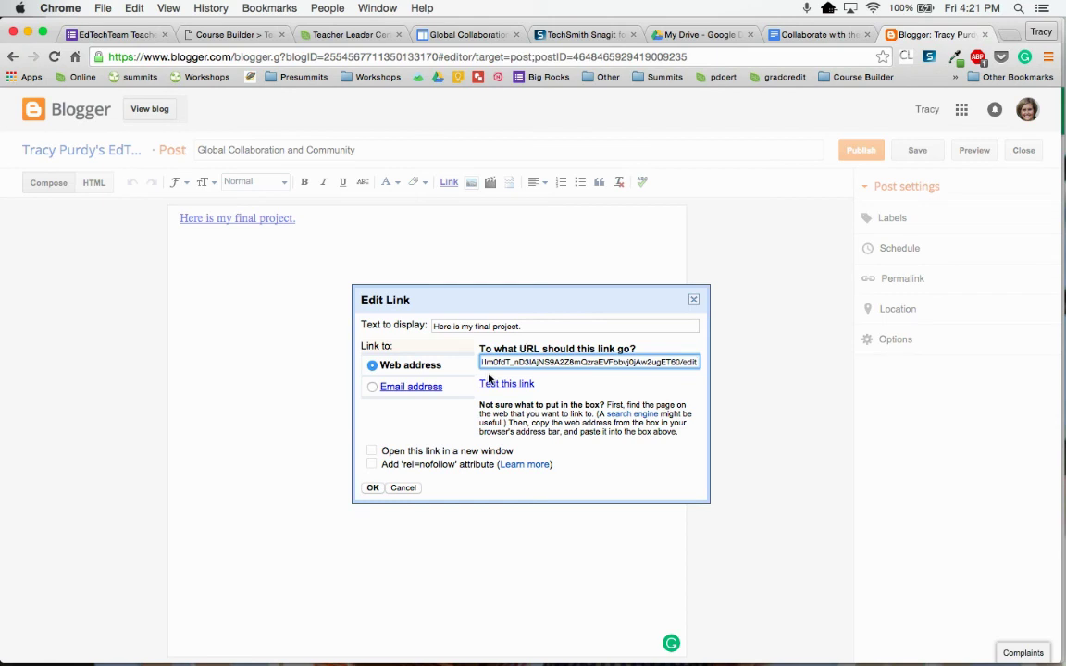
{"action": "left_click", "coordinate": [371, 489]}
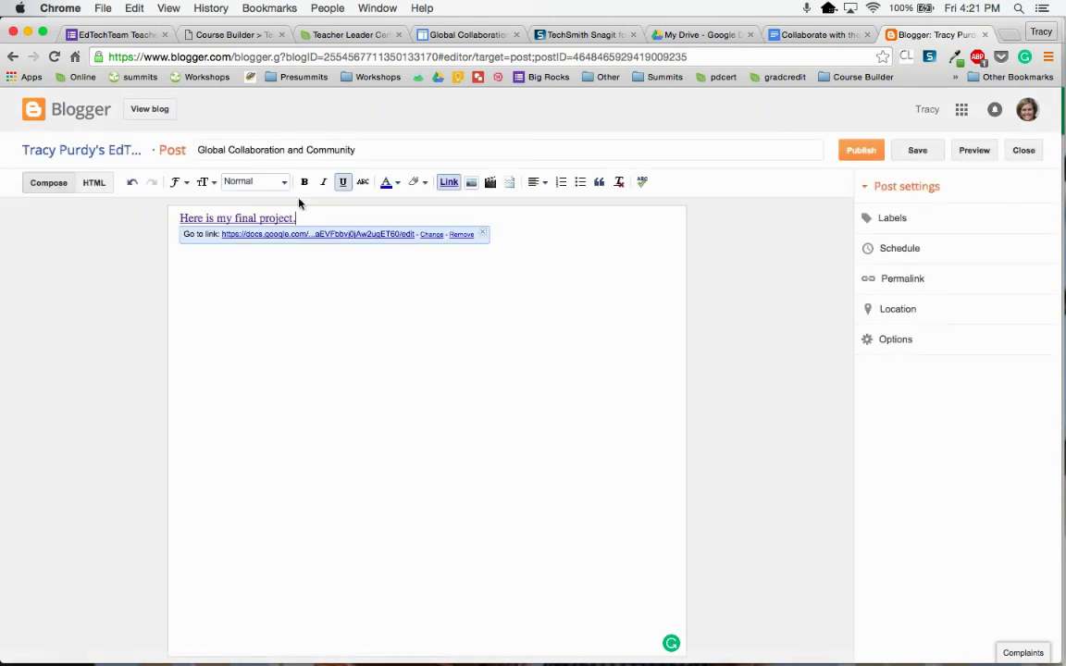
{"action": "key", "text": "Return"}
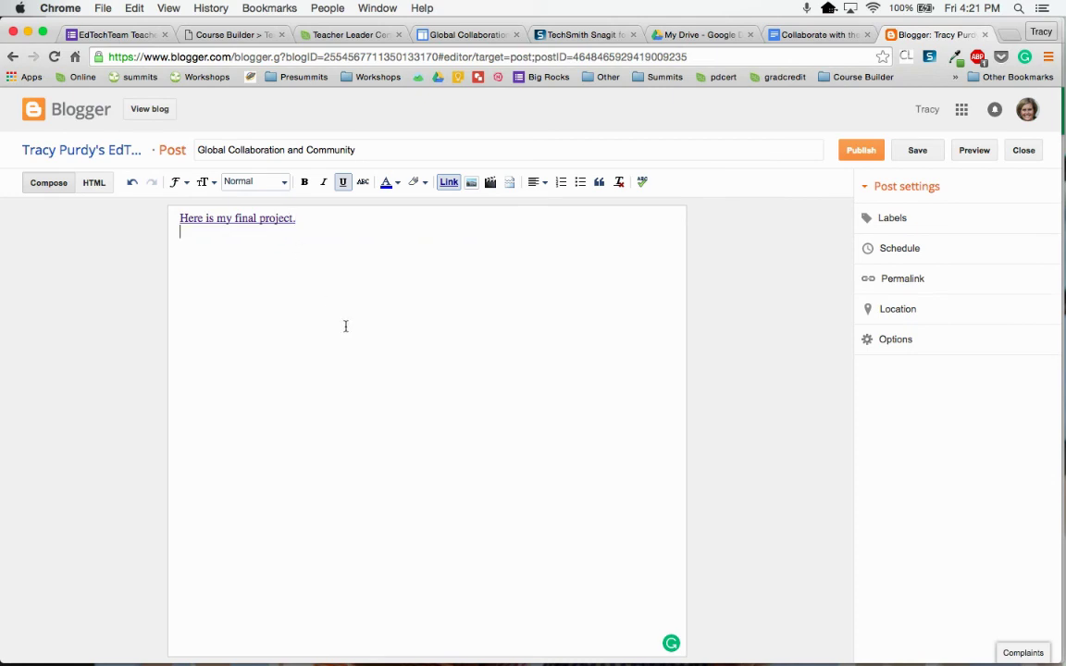
{"action": "key", "text": "Return"}
{"action": "type", "text": "Reflections:"}
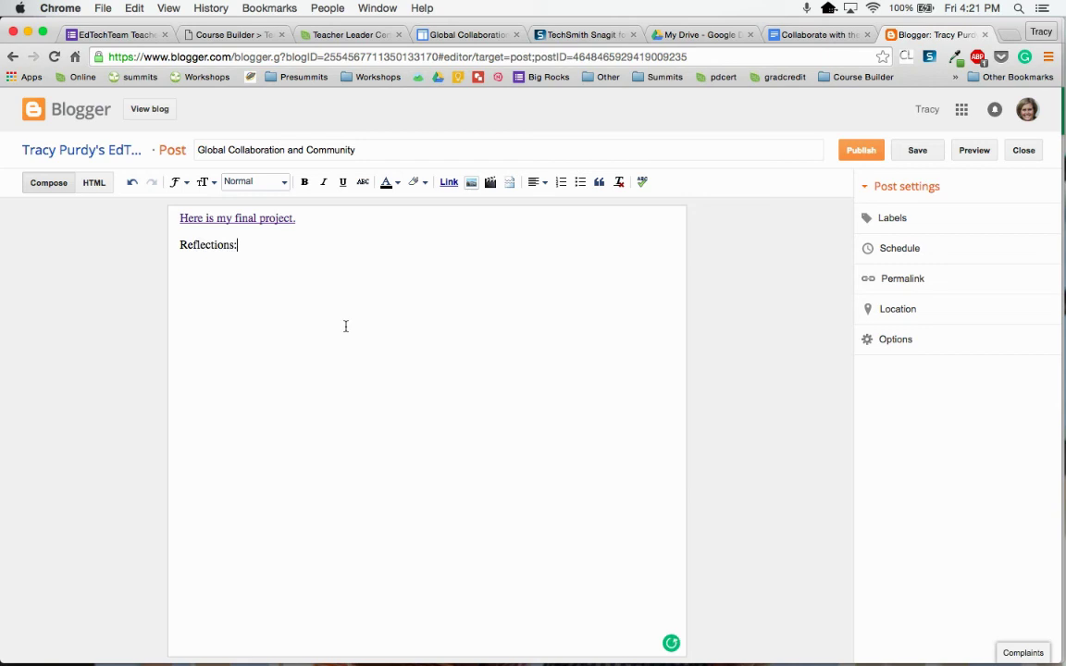
- Publish the post and dismiss the Google+ sharing prompt
{"action": "left_click", "coordinate": [859, 152]}
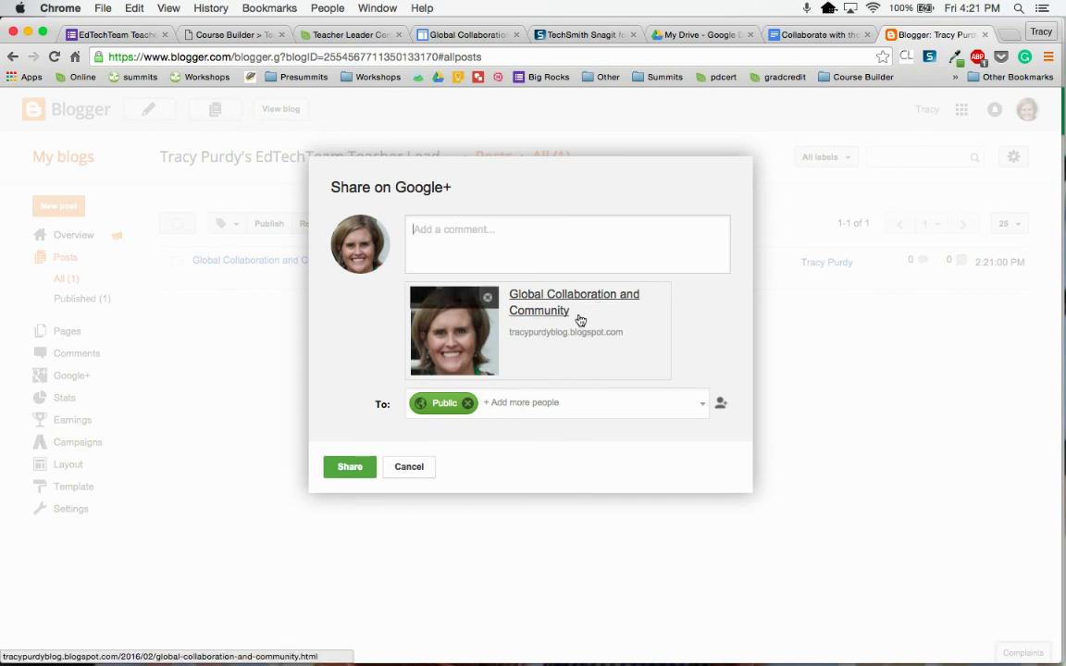
{"action": "left_click", "coordinate": [408, 467]}
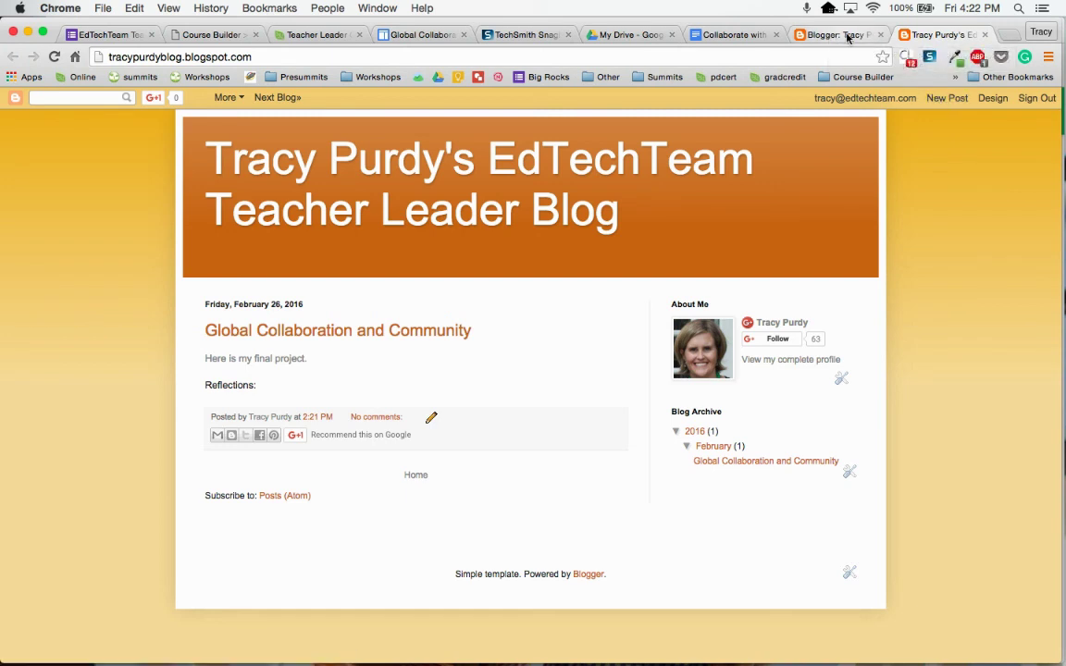
- Return from the live blog to the Blogger All posts list
{"action": "left_click", "coordinate": [848, 36]}
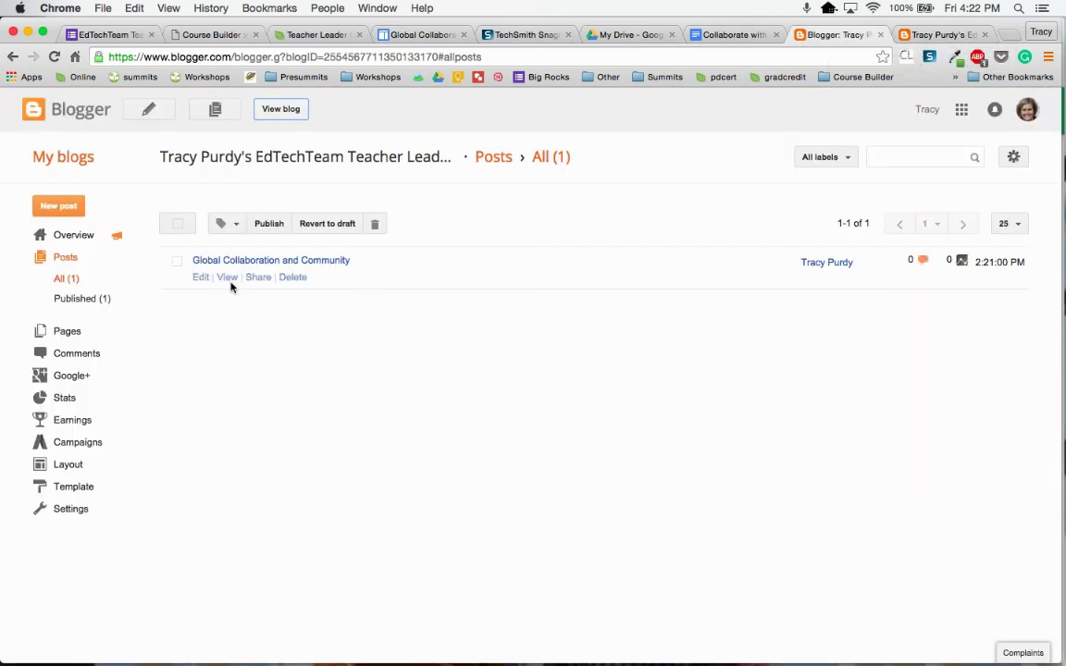